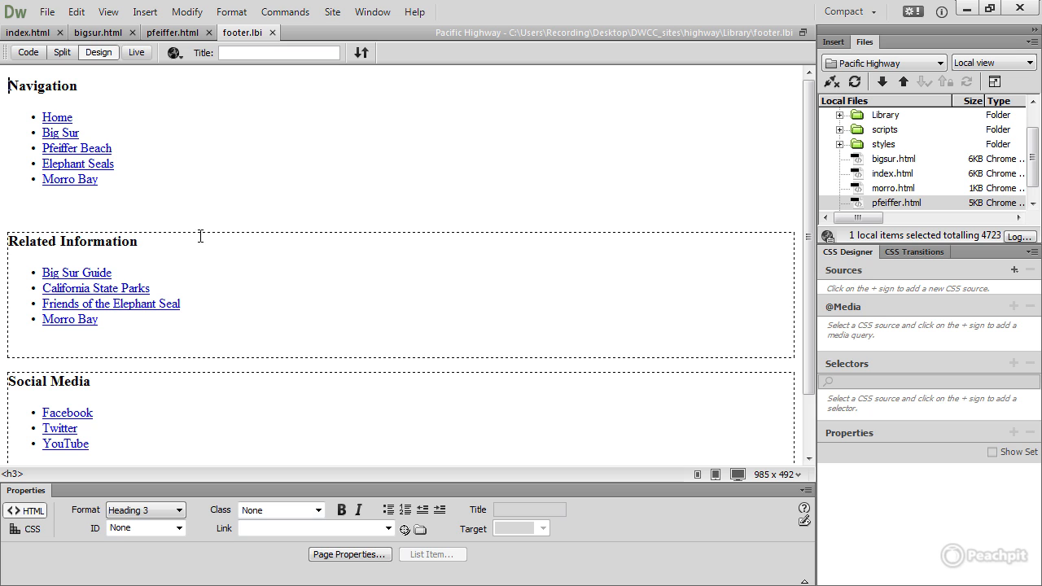
Step: Move the Related Information section below the Social Media section in the footer library item
left_click(199, 234)
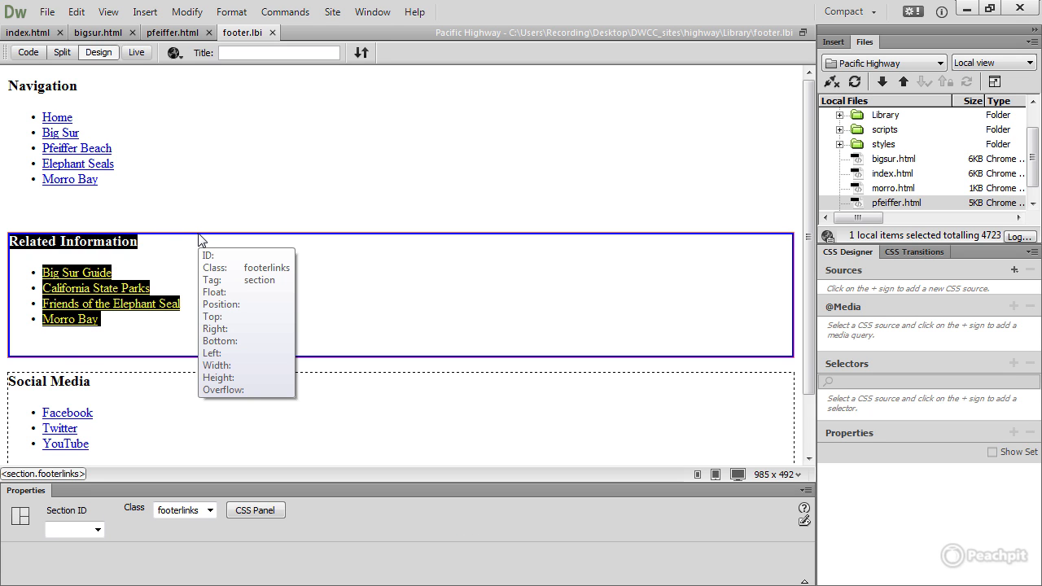
key("Delete")
left_click(258, 343)
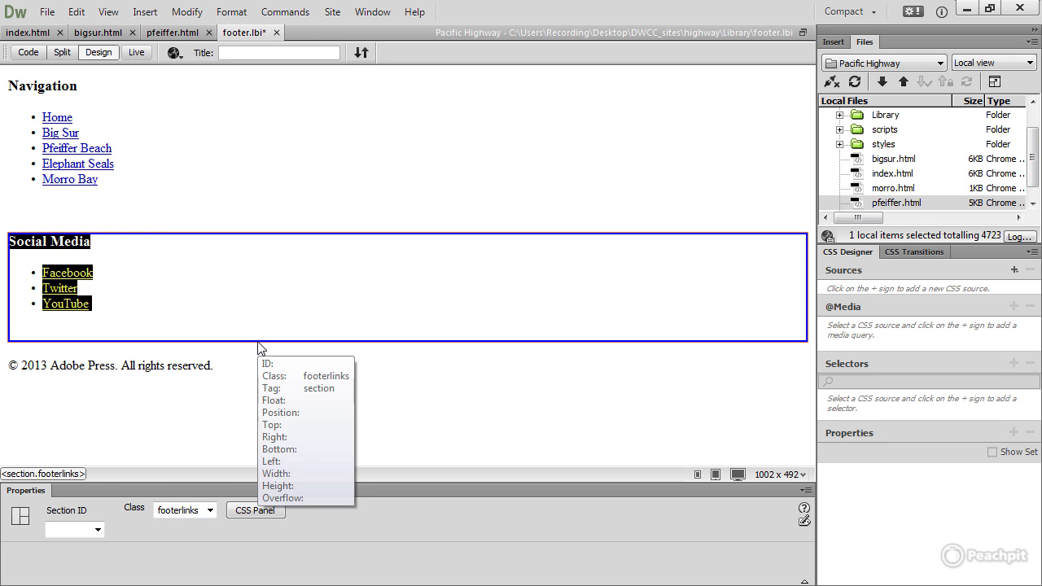
left_click(258, 348)
key("ctrl+z")
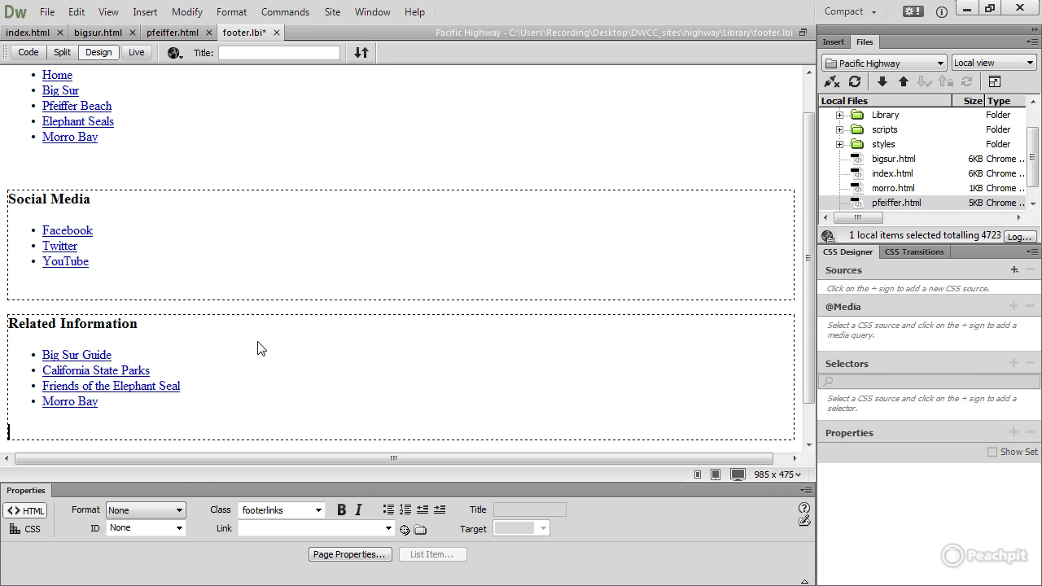
Step: Save and close footer.lbi, updating the library item in pfeiffer.html, bigsur.html and index.html
left_click(277, 33)
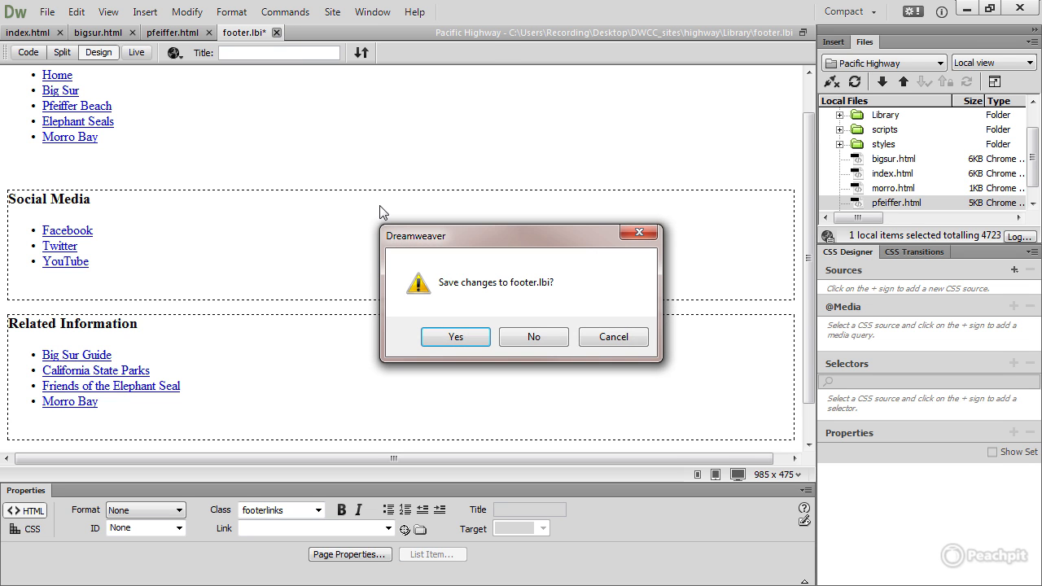
left_click(455, 337)
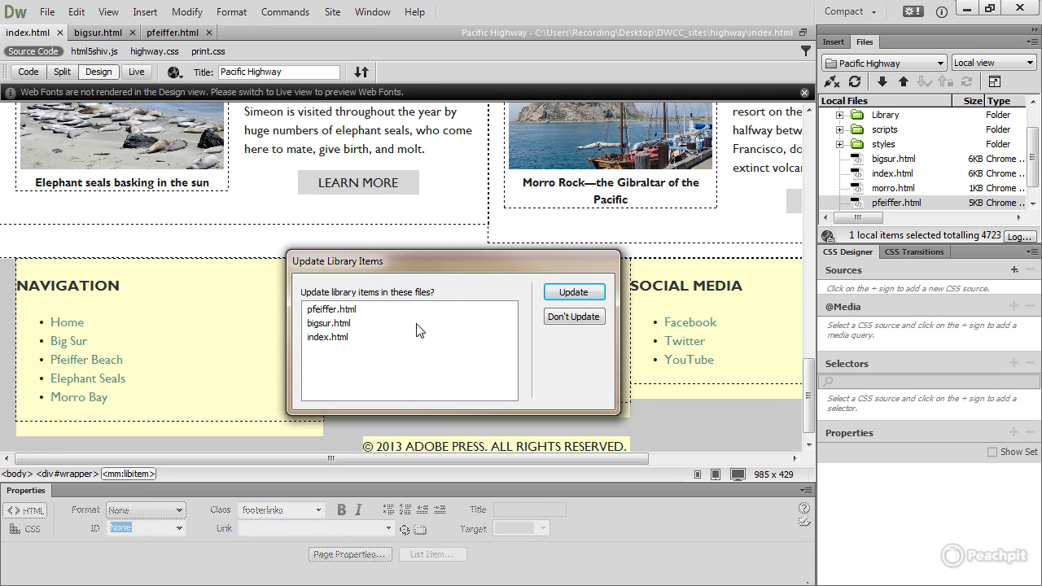
left_click(571, 295)
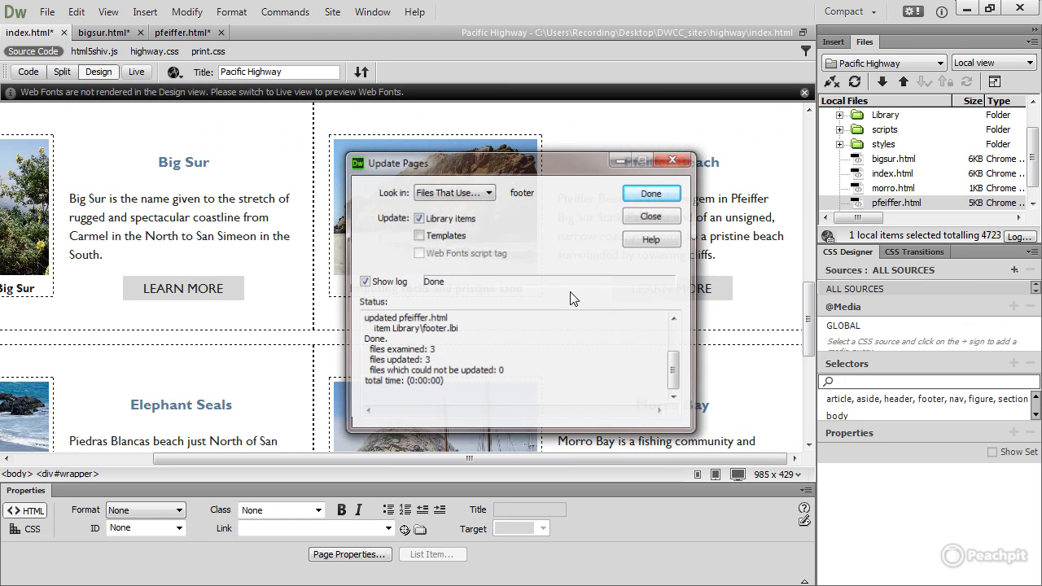
left_click(664, 217)
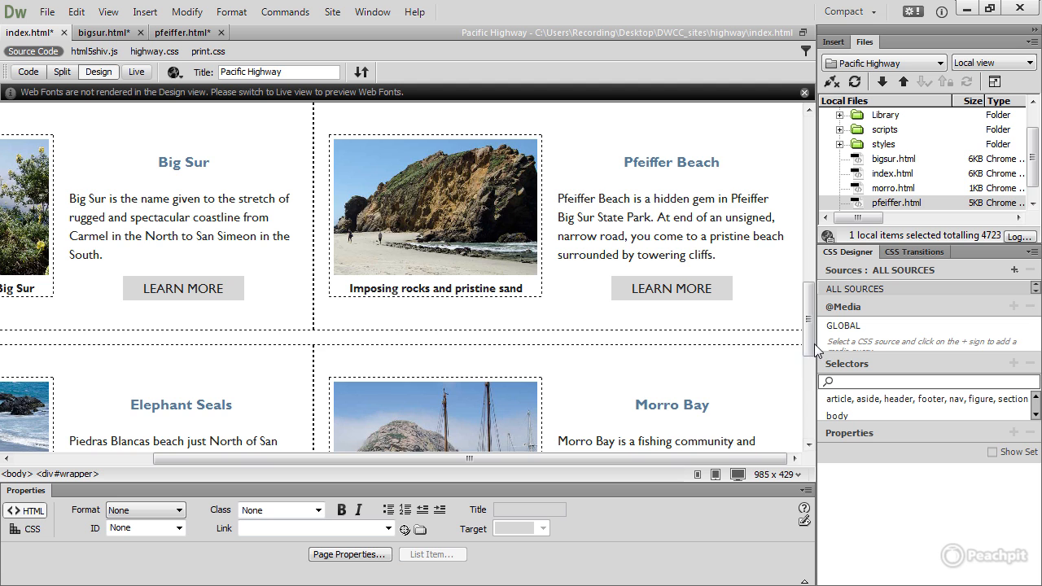
Step: Check the updated footer in index.html, then switch to bigsur.html and save all open pages
left_click_drag(812, 346, 811, 425)
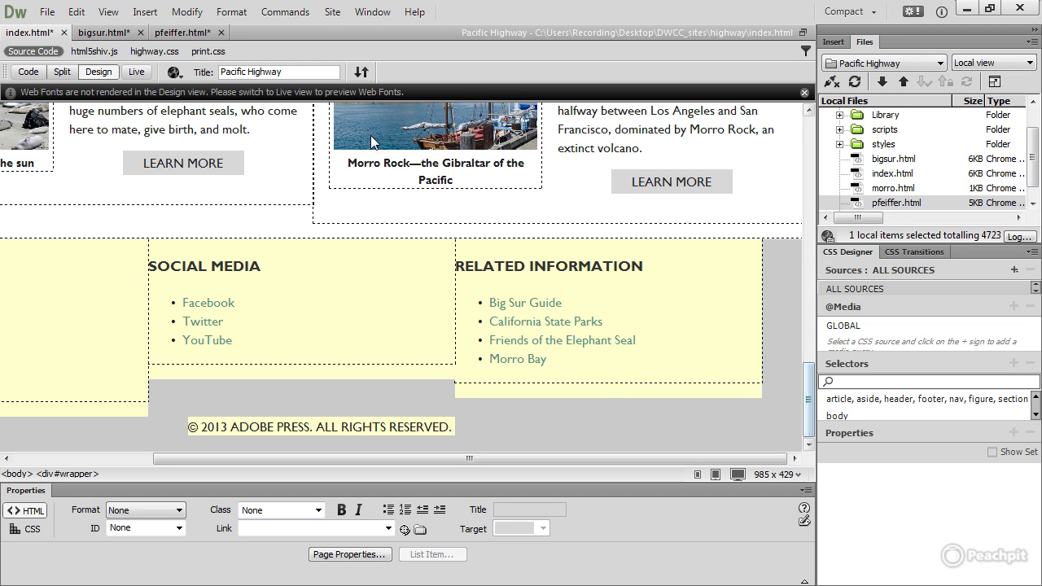
left_click(109, 35)
left_click_drag(602, 463, 472, 461)
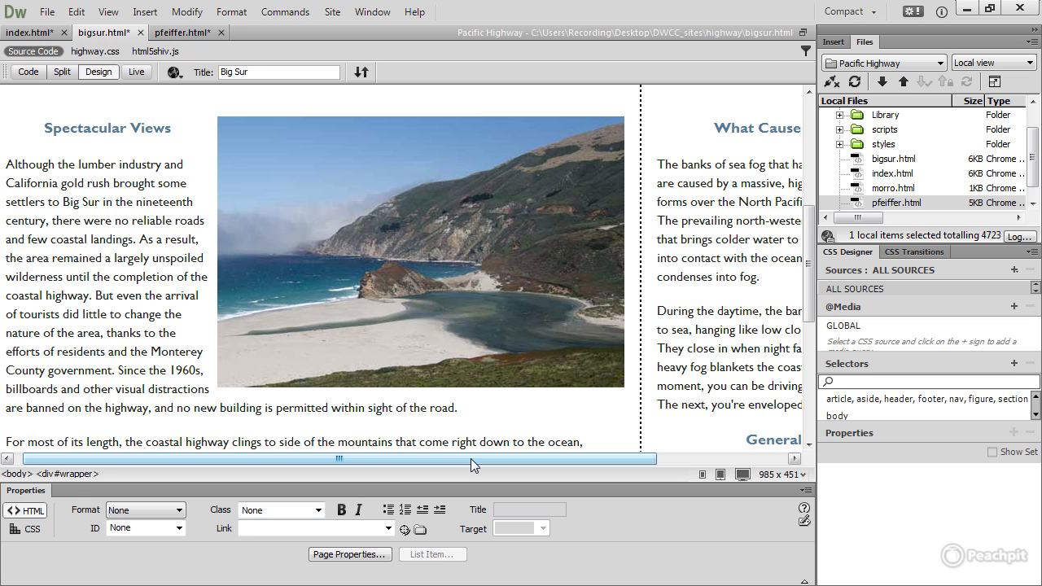
left_click(48, 12)
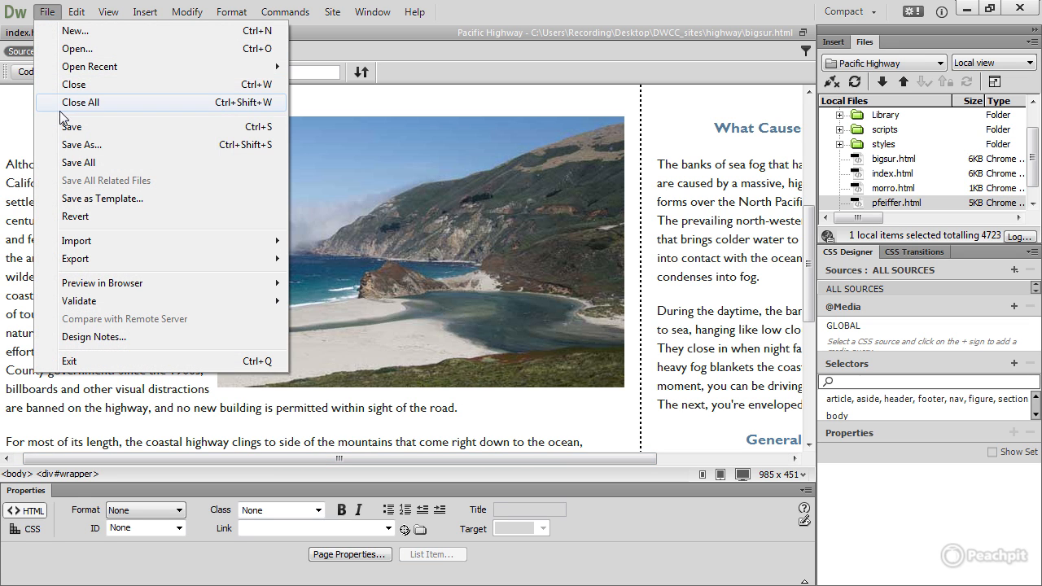
left_click(70, 159)
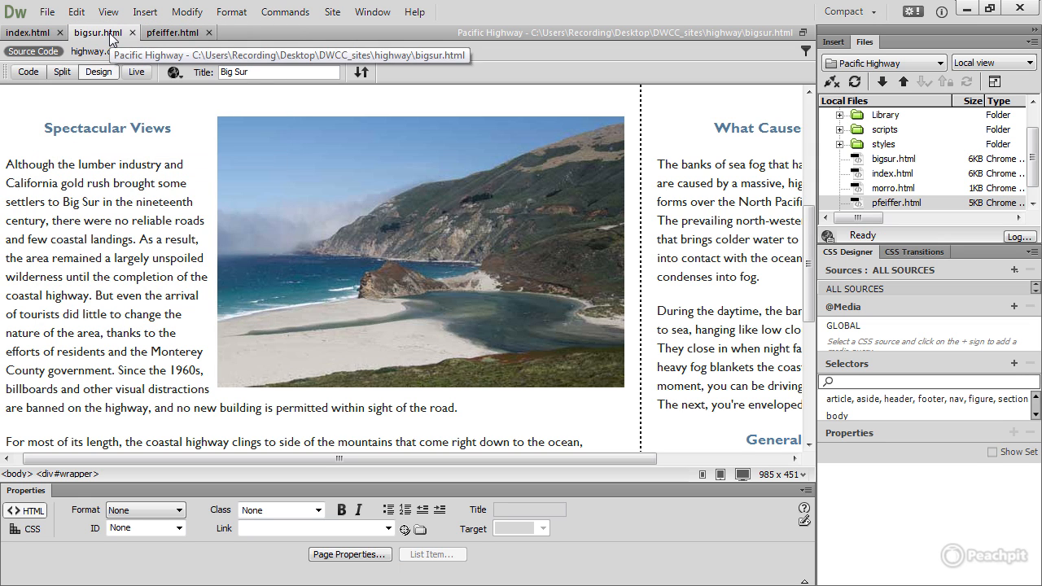
Step: Save bigsur.html as a template named inside_page in the Pacific Highway site, with its links updated
left_click(49, 13)
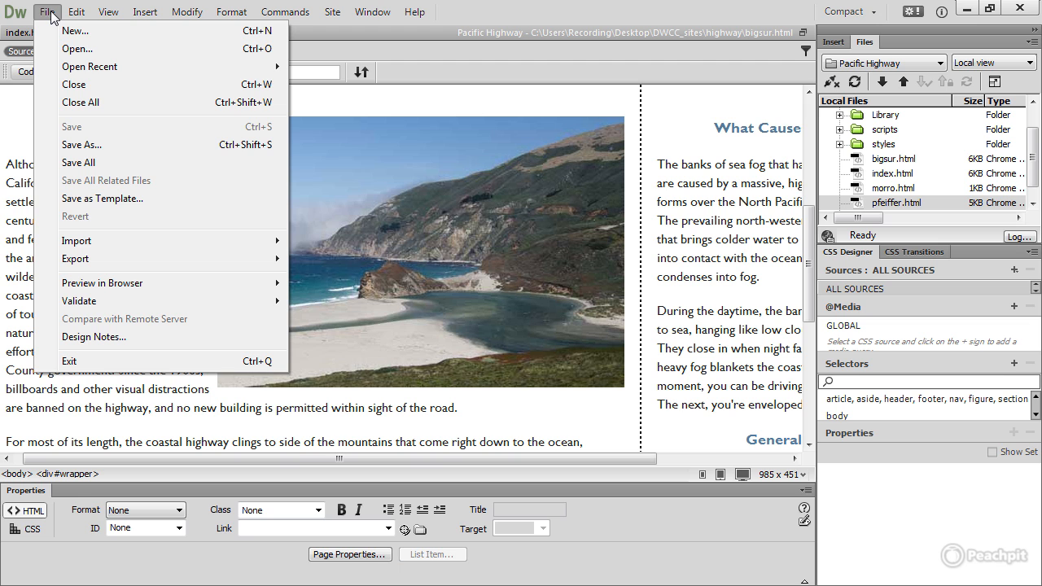
left_click(103, 199)
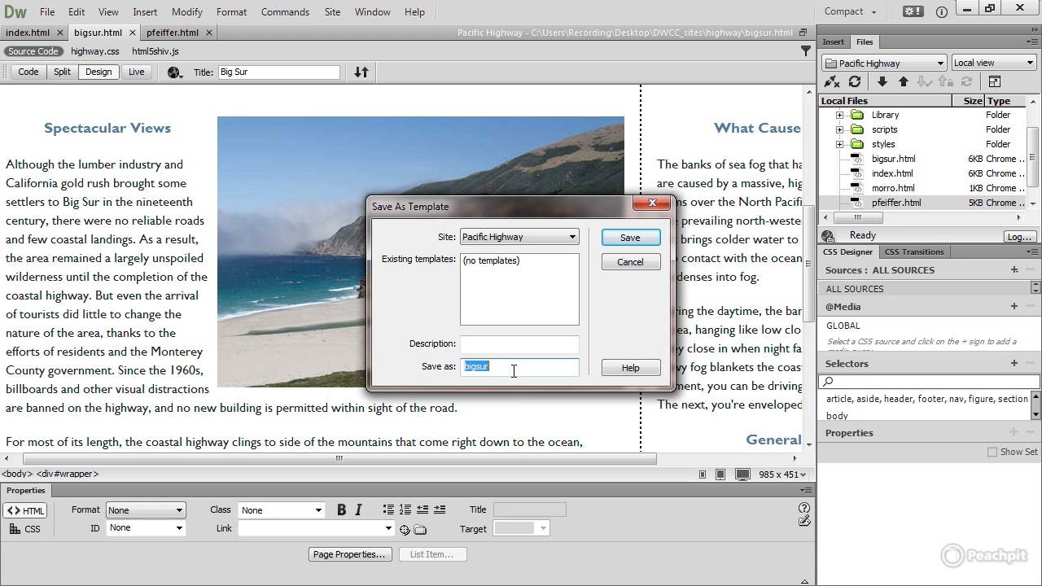
type("inside_page")
left_click(632, 237)
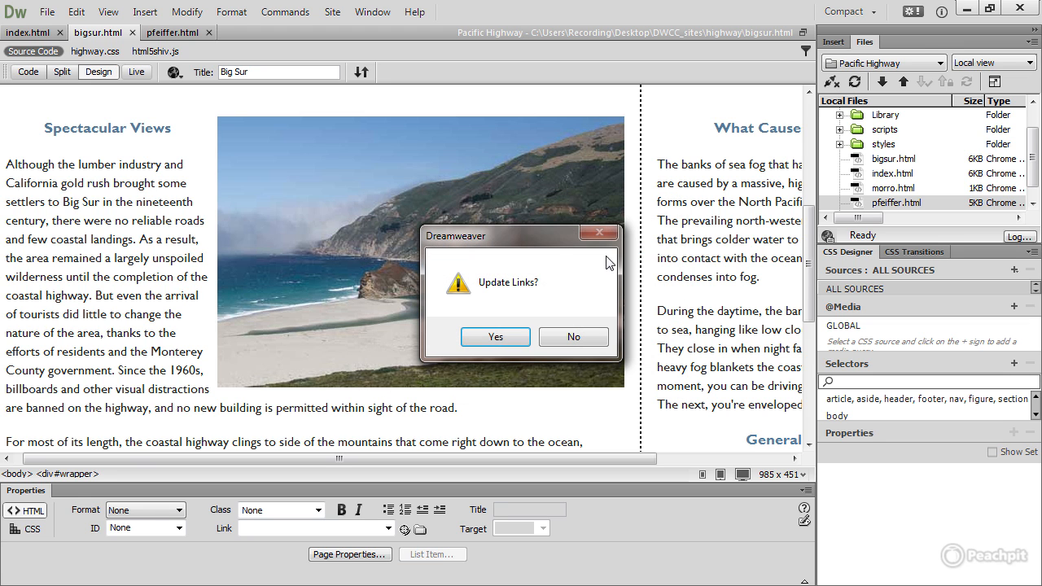
left_click(495, 337)
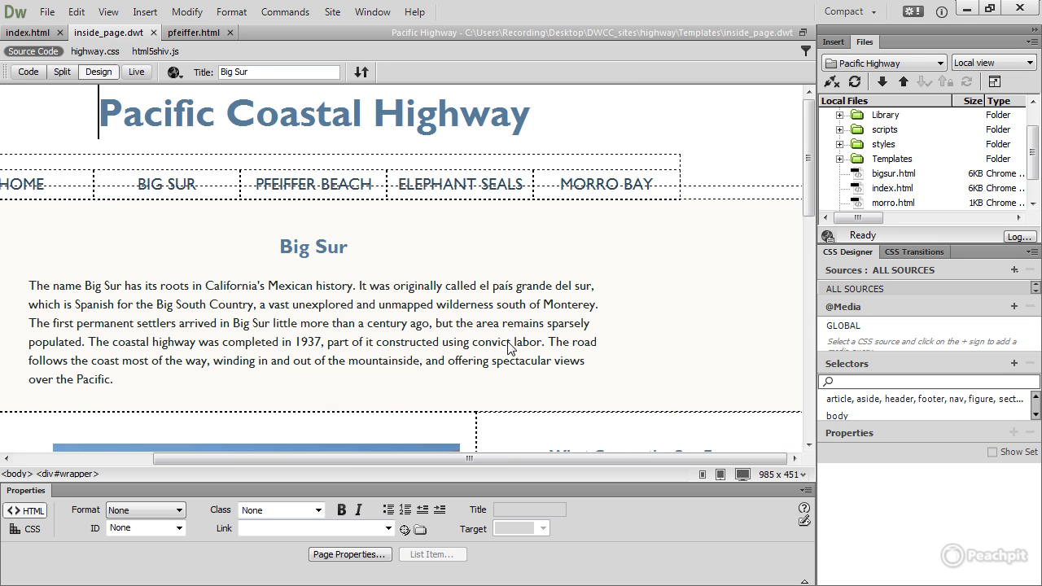
Step: Expand the Templates folder in the site's local files to show the template file
left_click(99, 114)
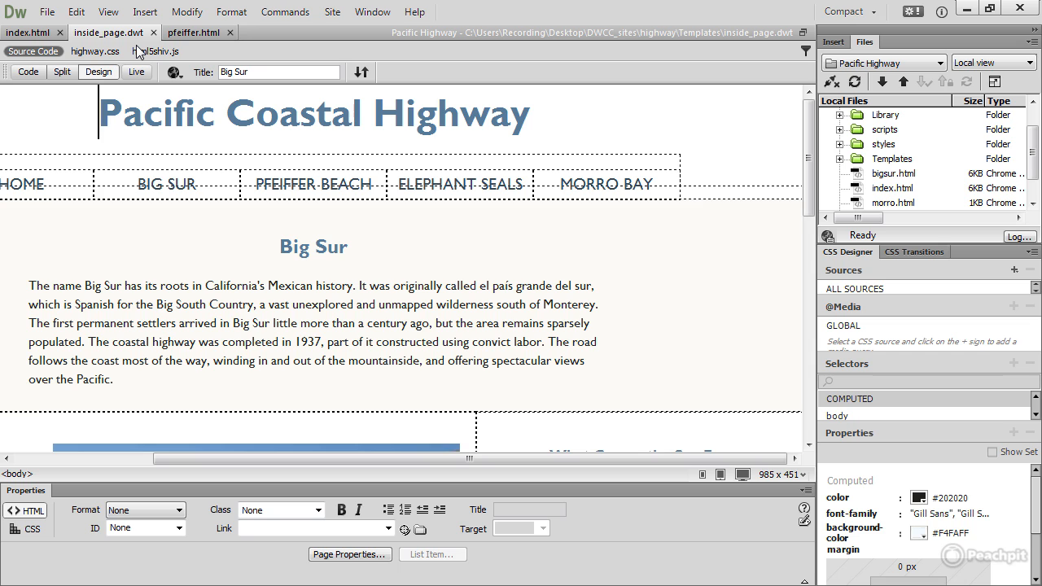
left_click(851, 167)
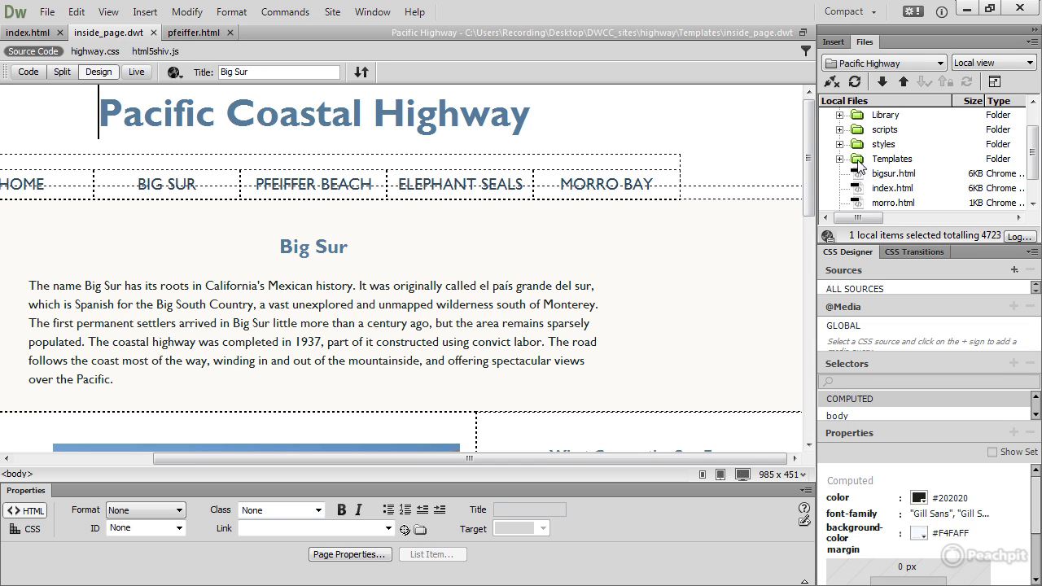
left_click(841, 160)
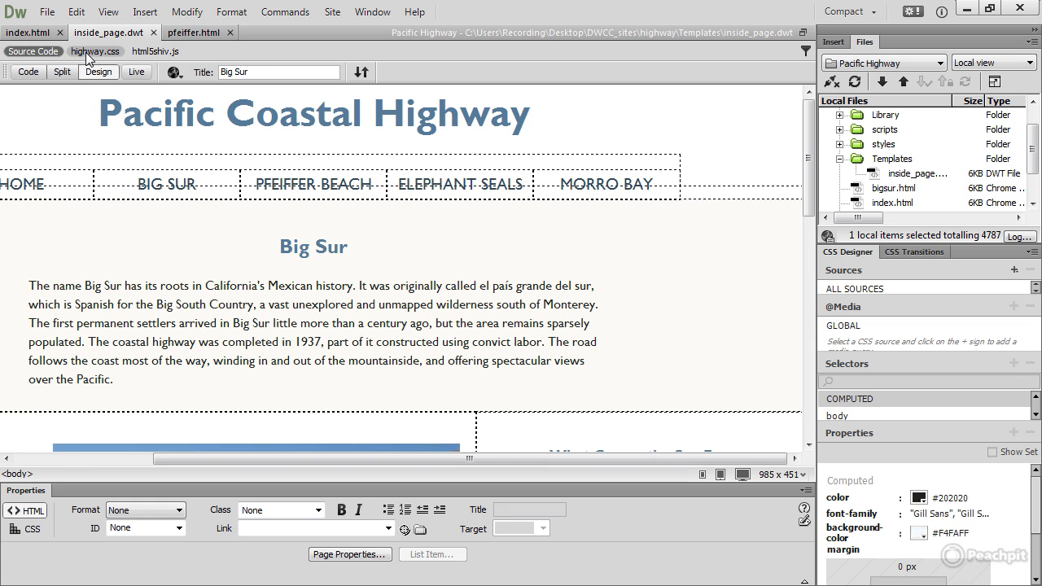
Step: In Split view, make the Big Sur heading and introductory paragraph an editable region named intro
left_click(62, 73)
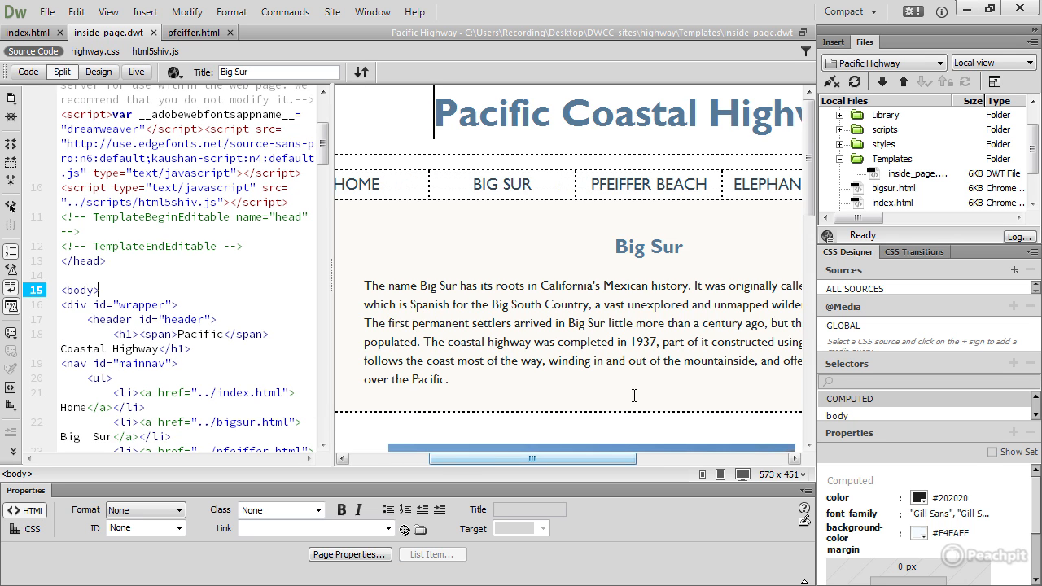
left_click_drag(684, 247, 615, 249)
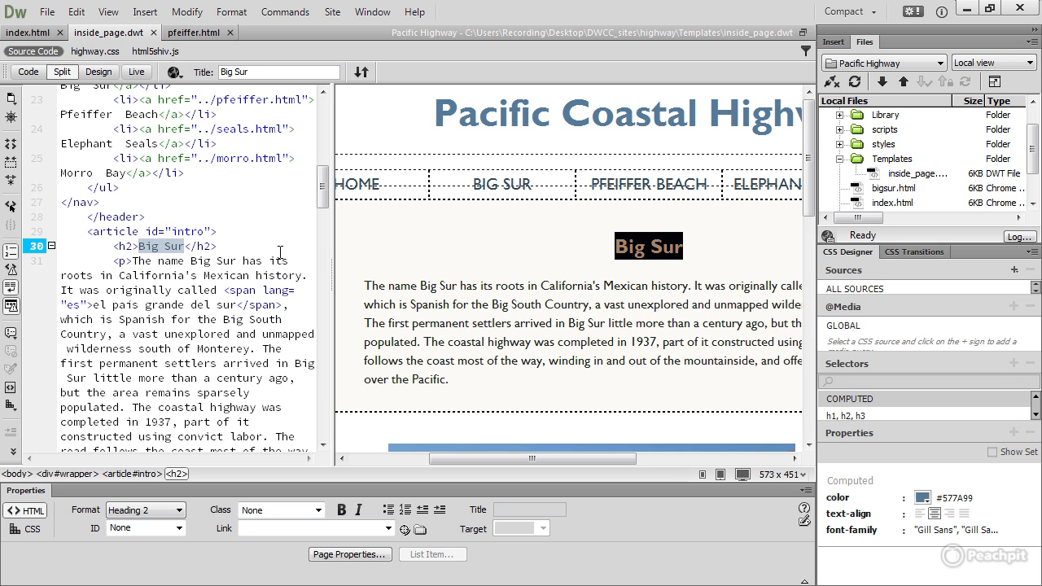
left_click_drag(469, 379, 473, 256)
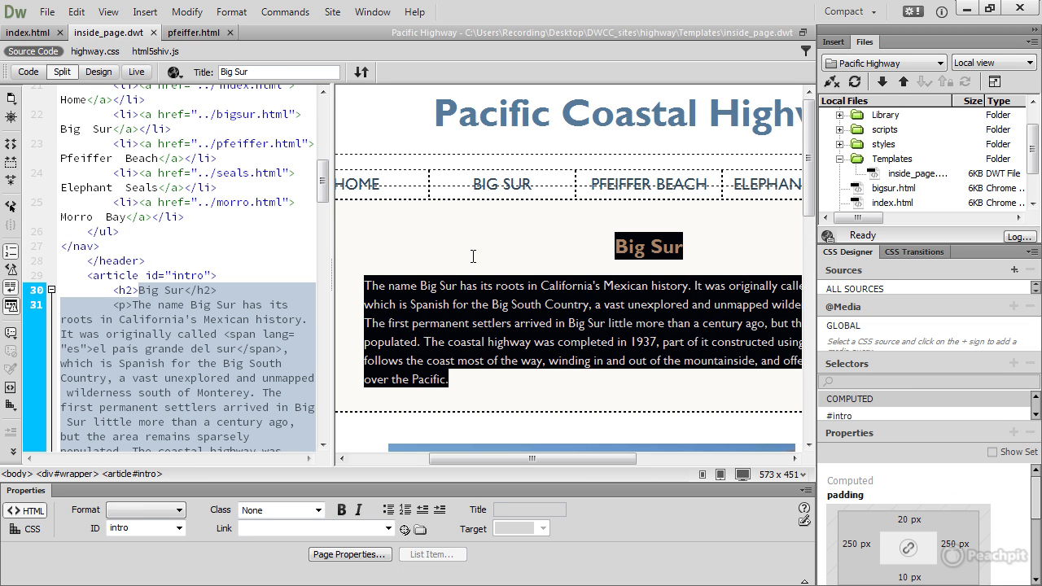
left_click(146, 12)
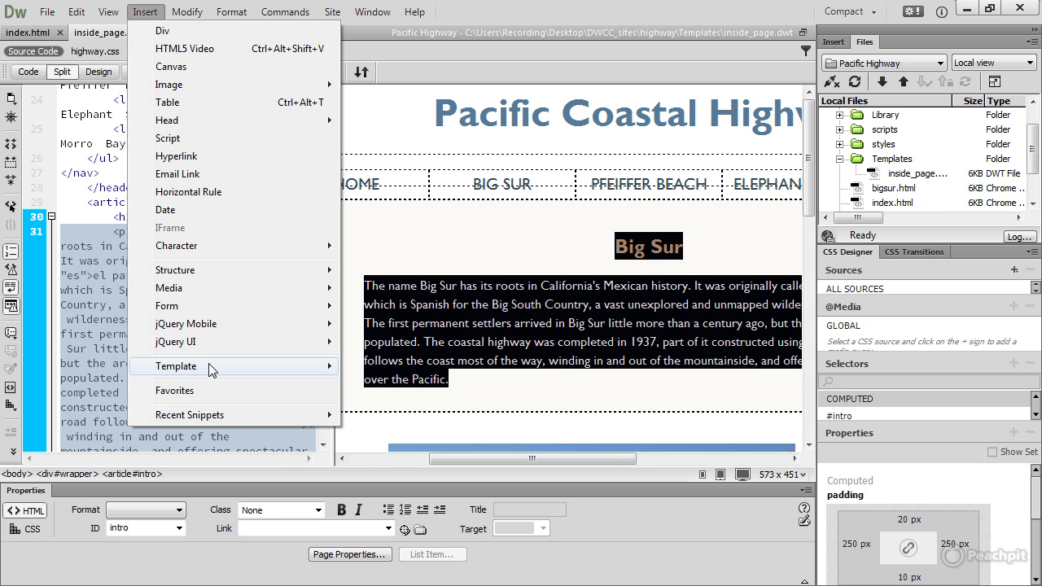
mouse_move(209, 369)
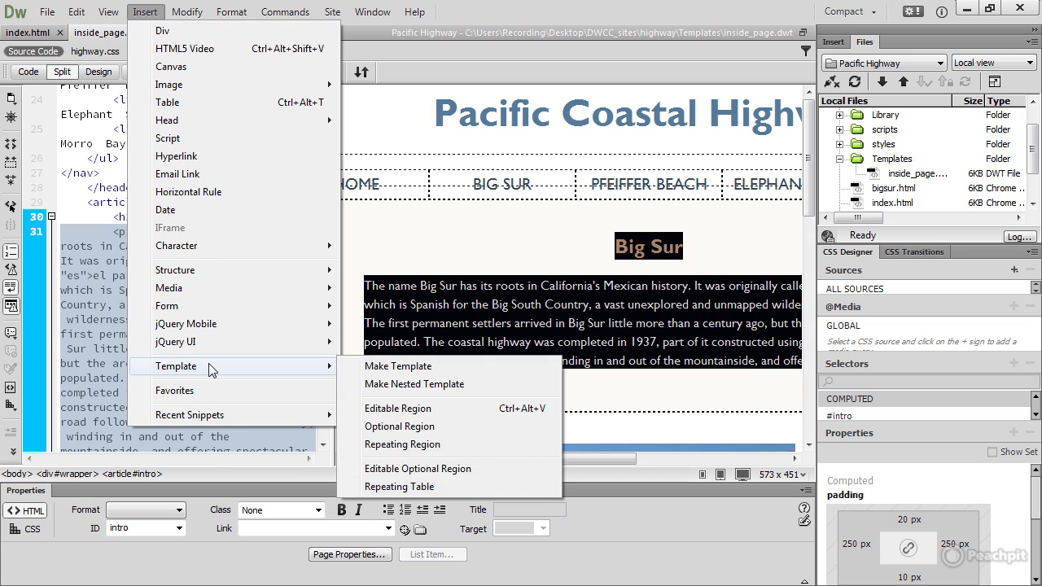
left_click(492, 415)
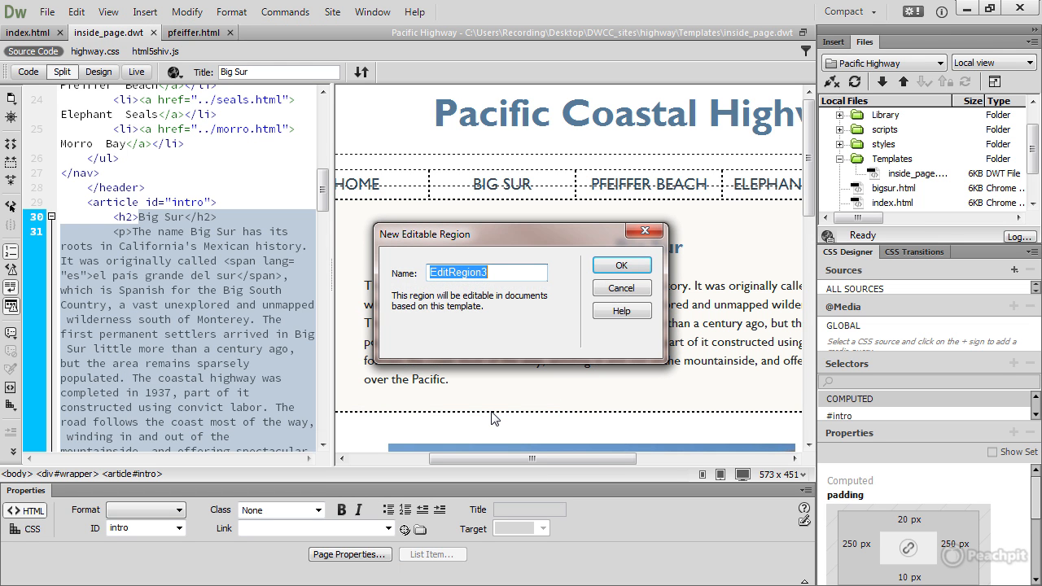
type("in")
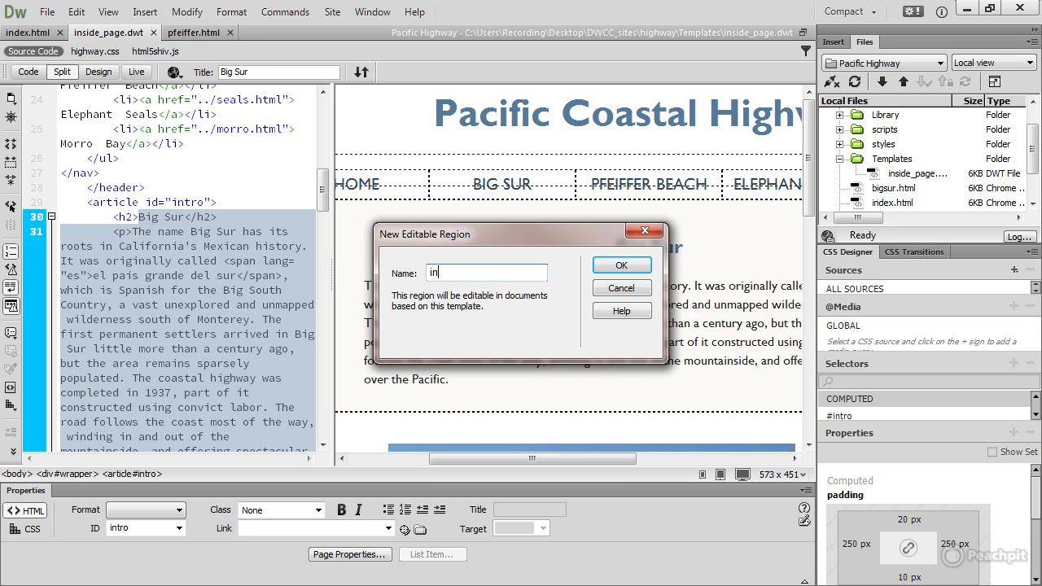
type("tro")
left_click(627, 269)
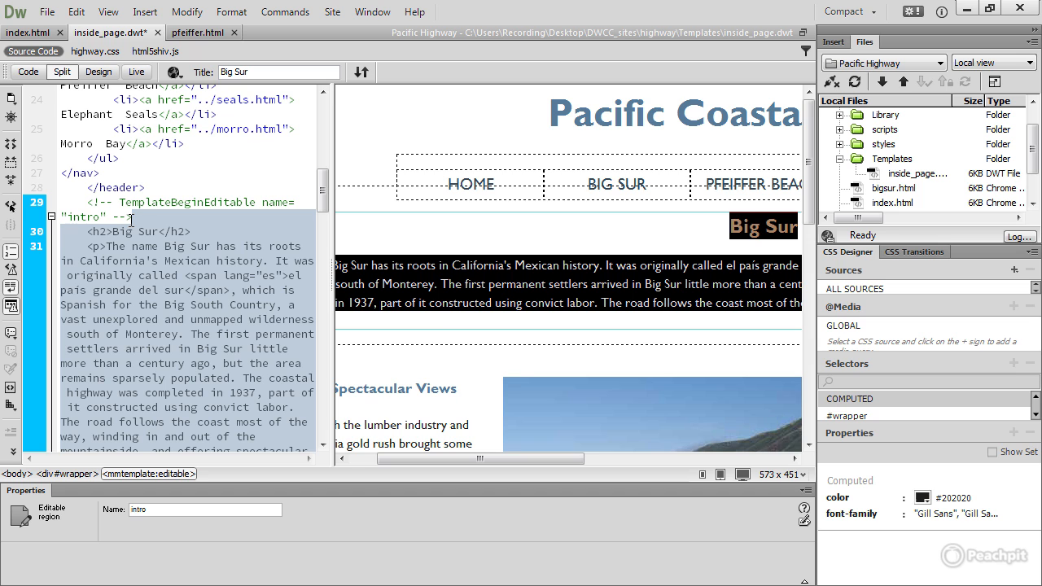
Step: Examine the intro region's opening and closing template comments in the code, and return to Design view
scroll(134, 222, "down", 1)
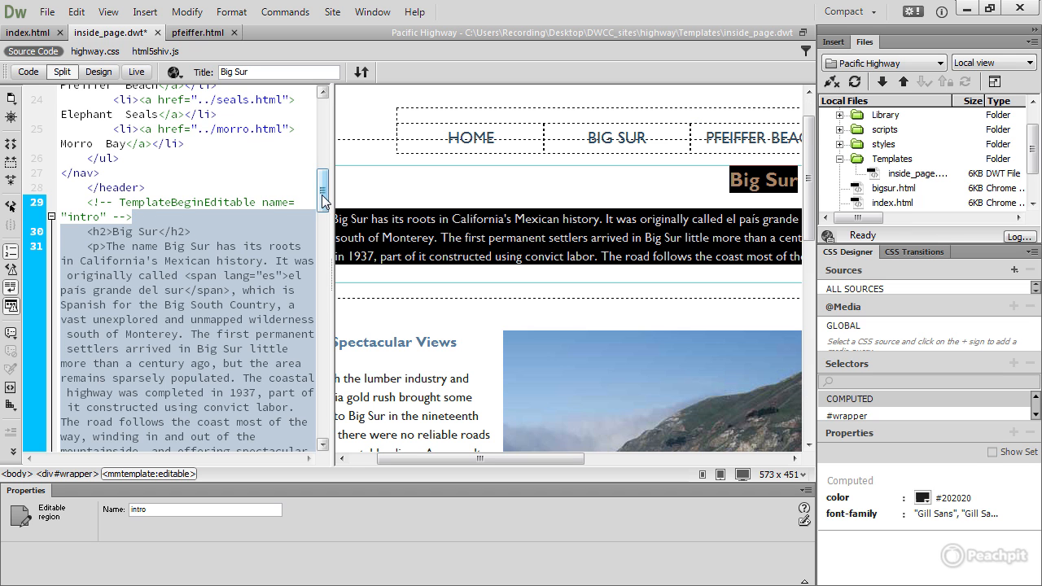
left_click_drag(323, 201, 323, 221)
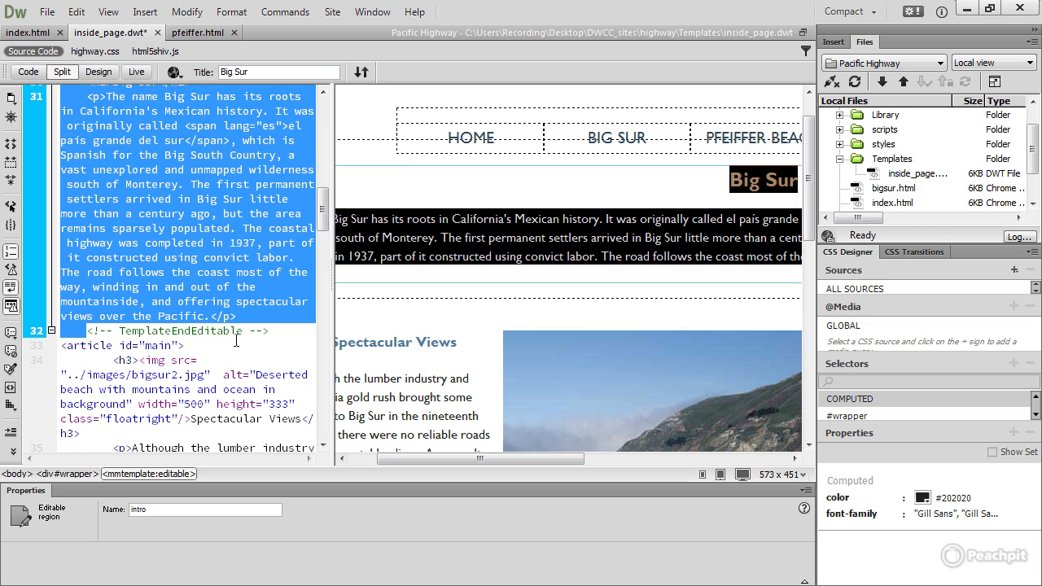
left_click(98, 72)
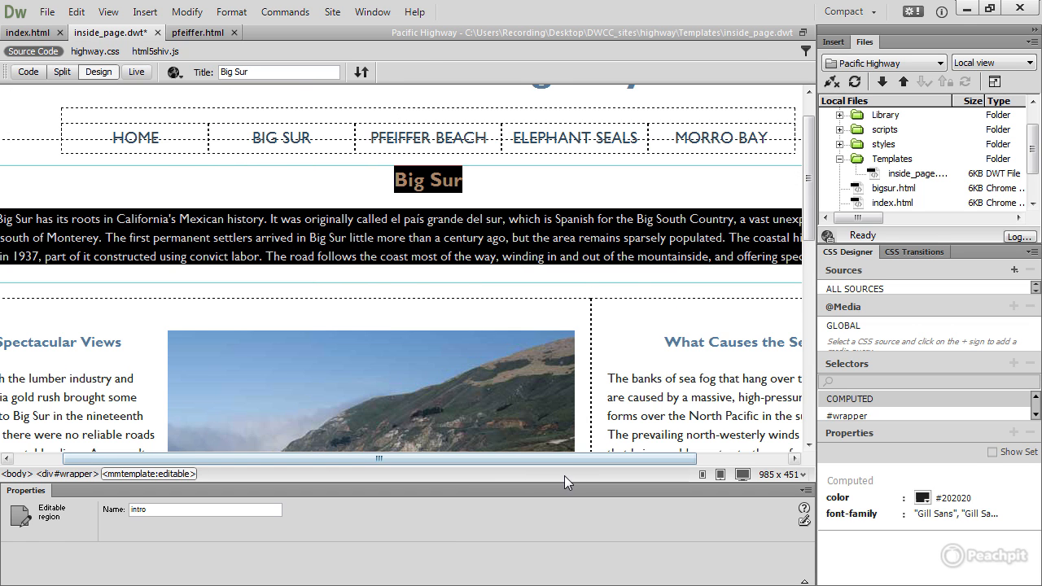
left_click_drag(559, 460, 456, 439)
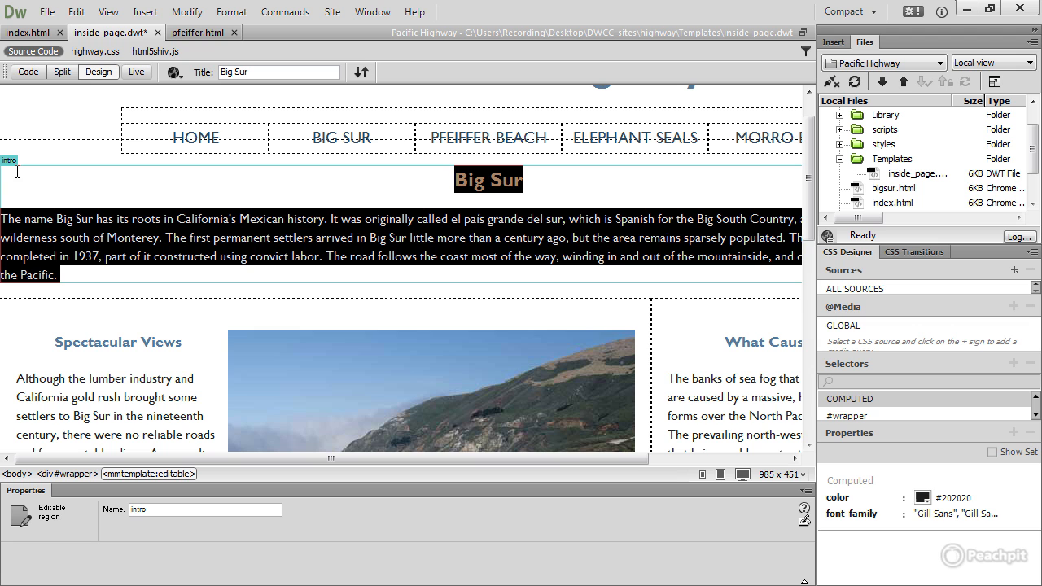
Step: Make the Spectacular Views article, from its heading through the paragraph about dense fog, an editable region named main
left_click_drag(54, 343, 628, 413)
scroll(167, 380, "down", 1)
scroll(167, 380, "down", 4)
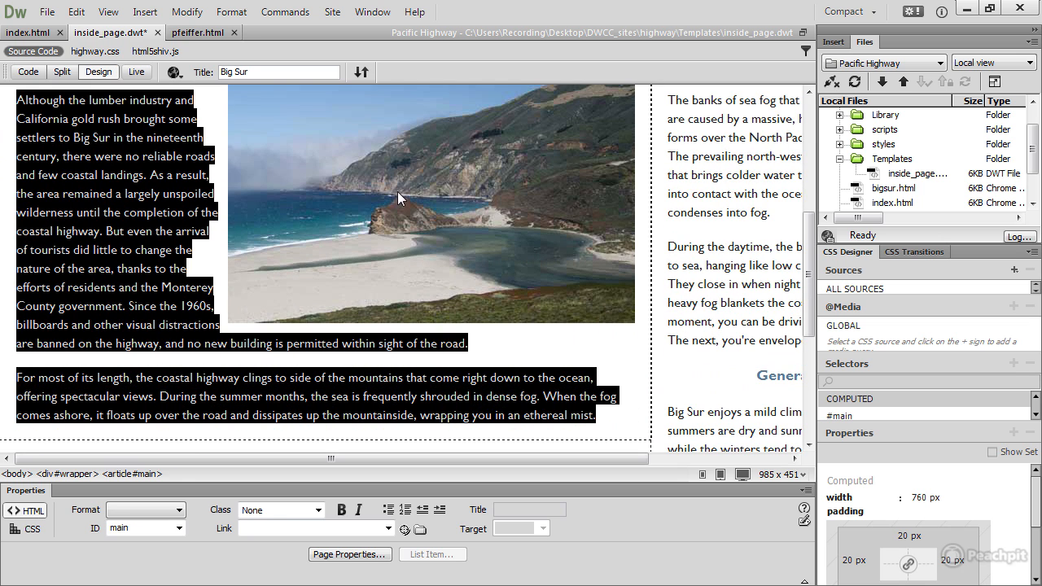
left_click(147, 11)
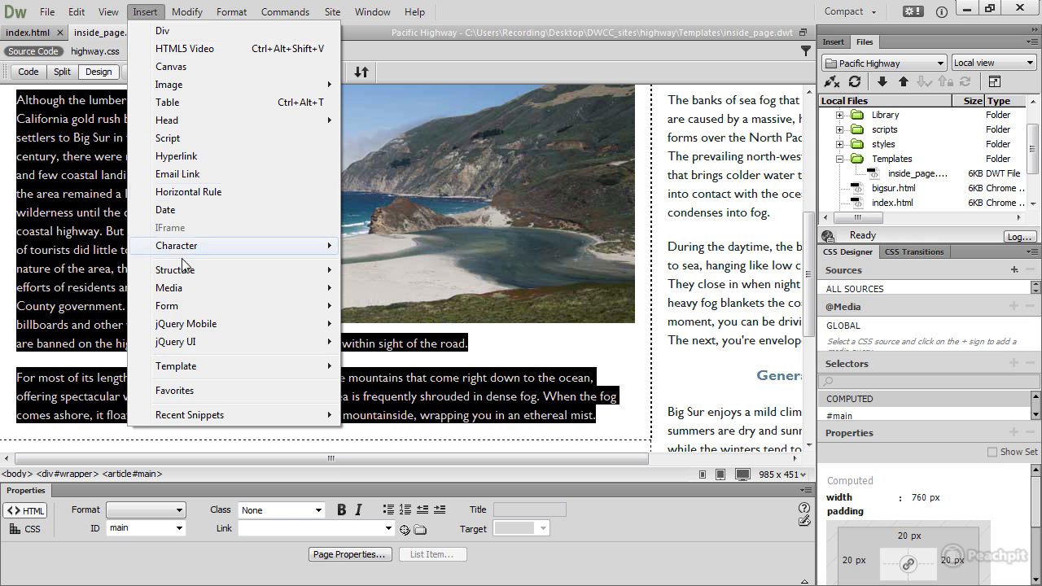
mouse_move(317, 367)
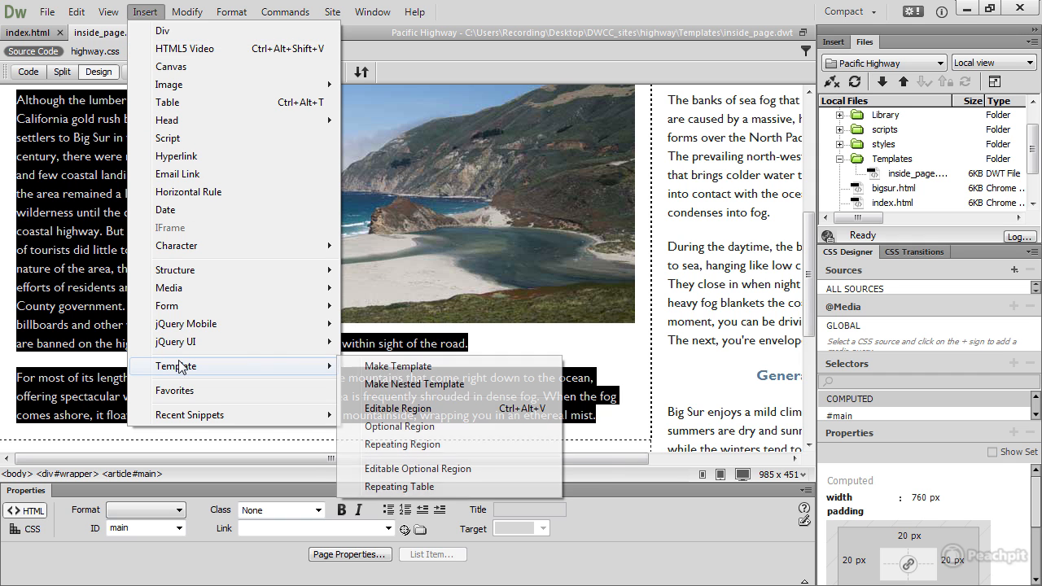
left_click(454, 412)
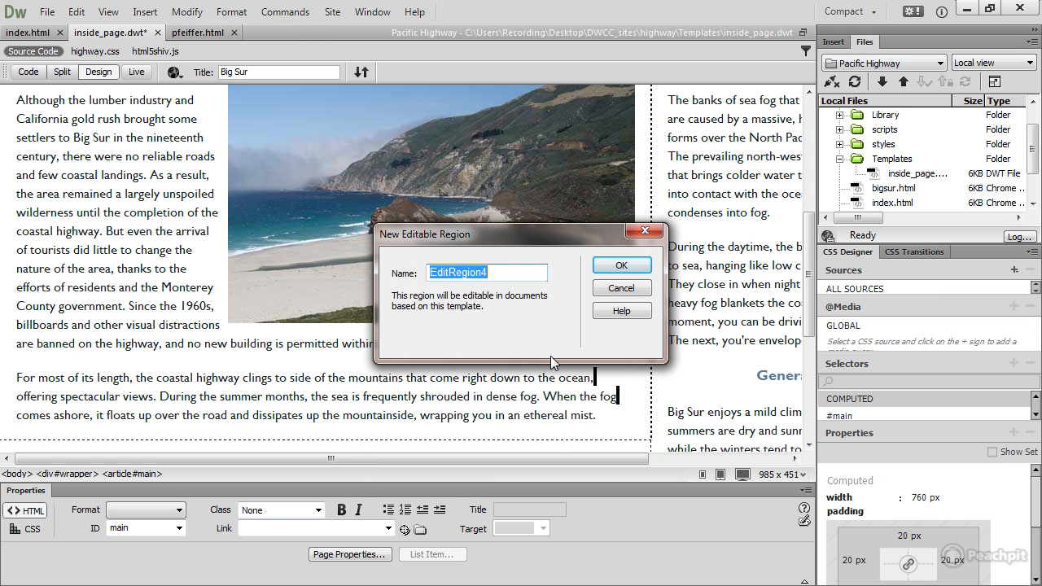
type("main")
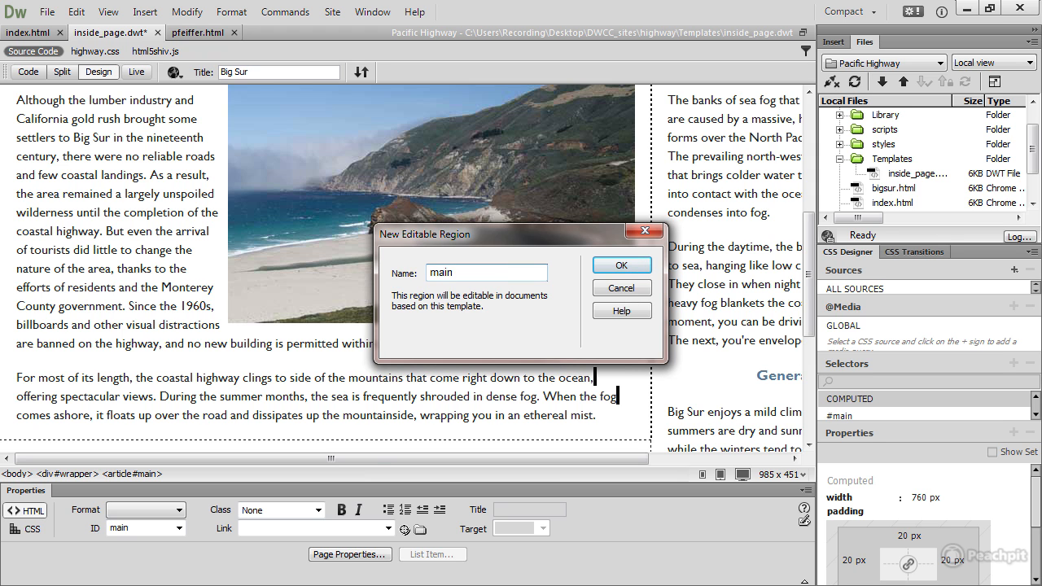
left_click(616, 265)
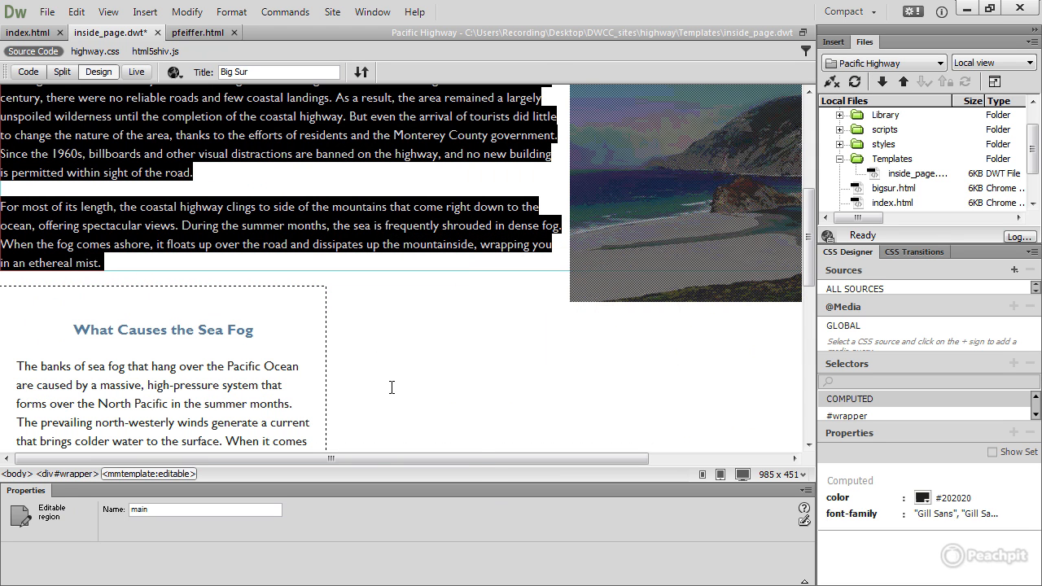
Step: Make the text from What Causes the Sea Fog through General Climate an editable region named sidebar, and save the template
left_click_drag(437, 453, 347, 457)
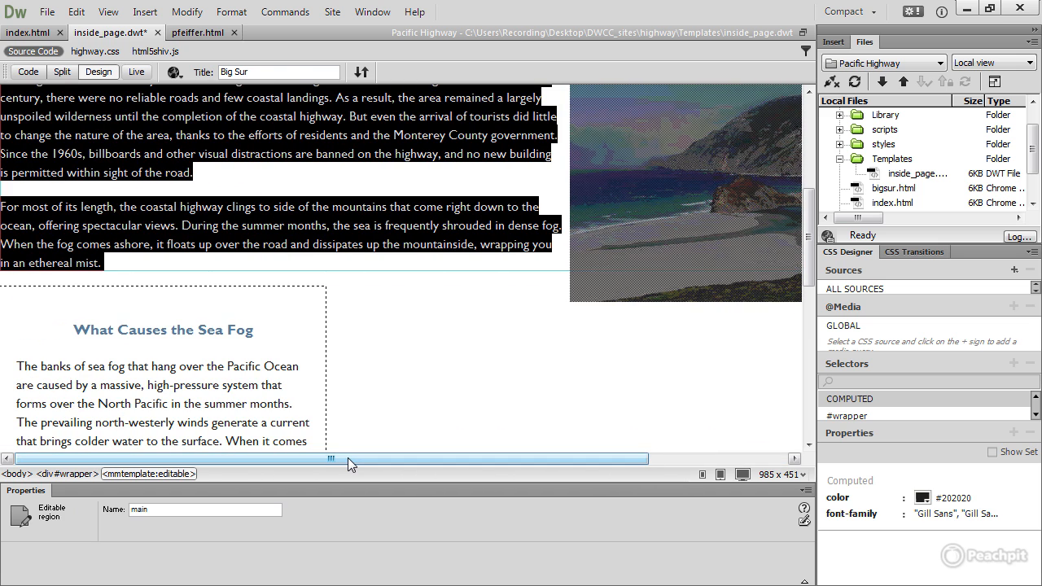
left_click_drag(348, 457, 341, 478)
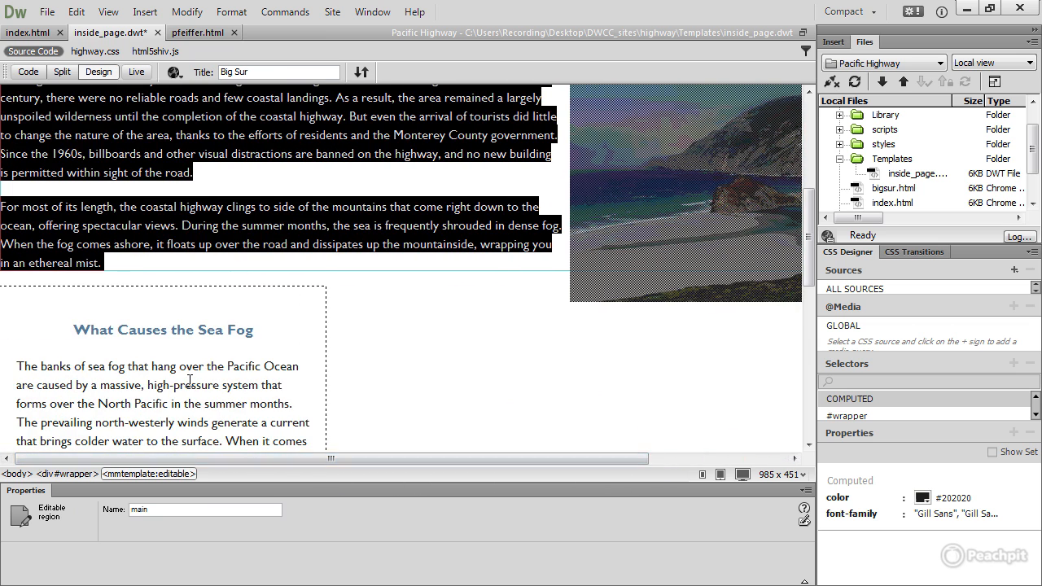
left_click_drag(68, 327, 230, 391)
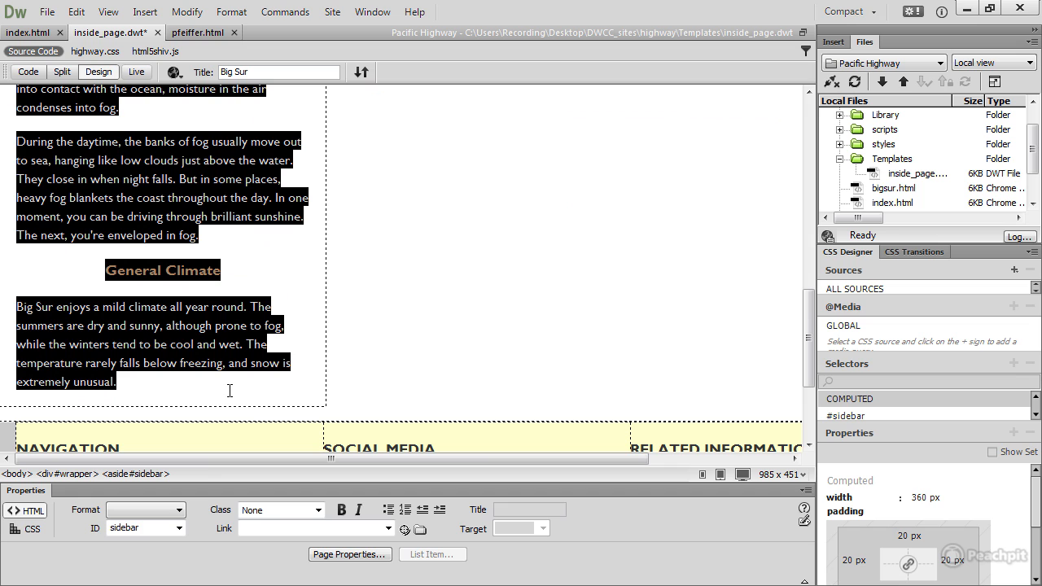
left_click(145, 11)
mouse_move(218, 369)
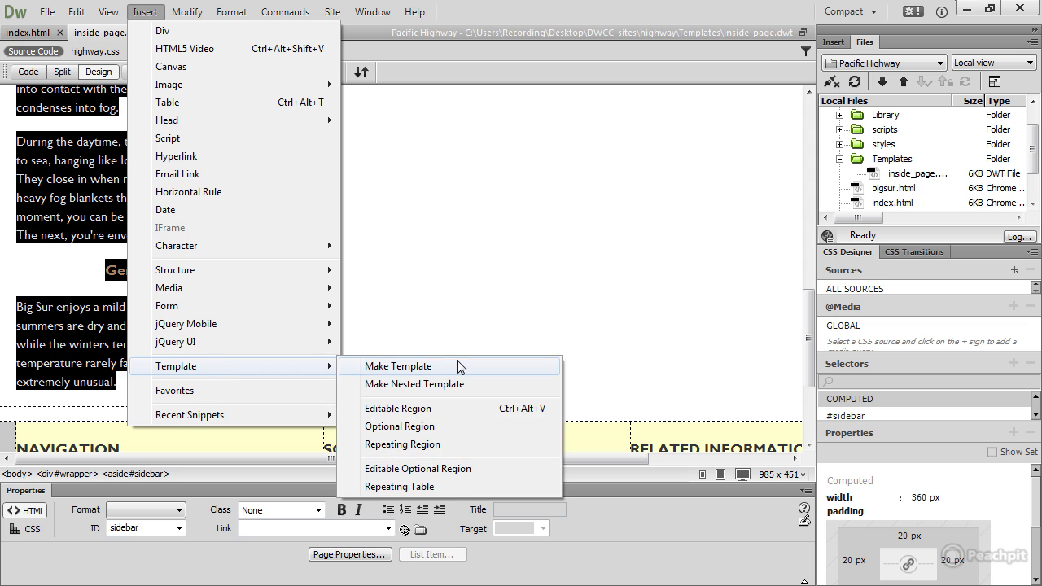
left_click(456, 409)
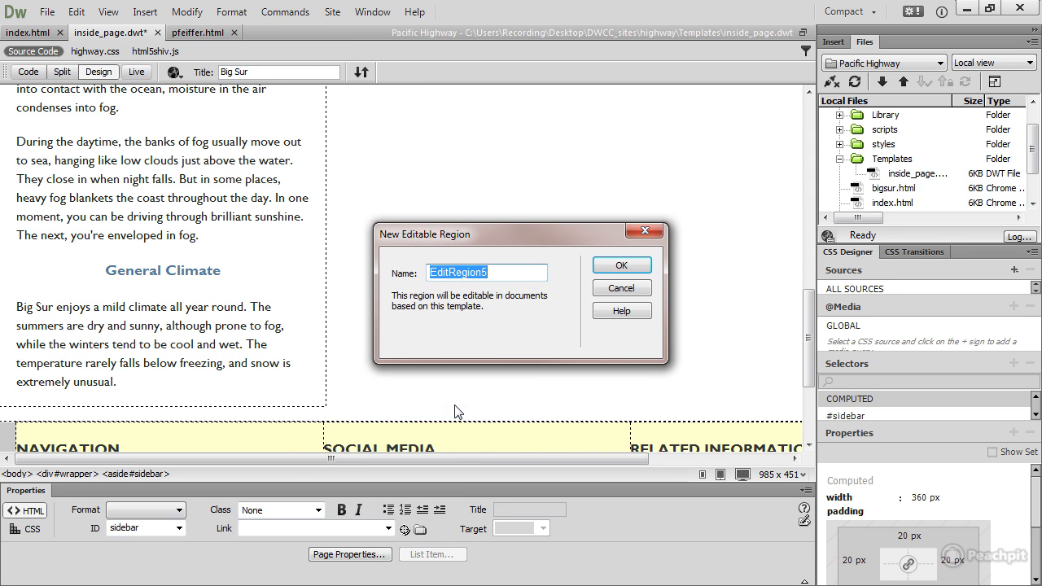
type("sidebar")
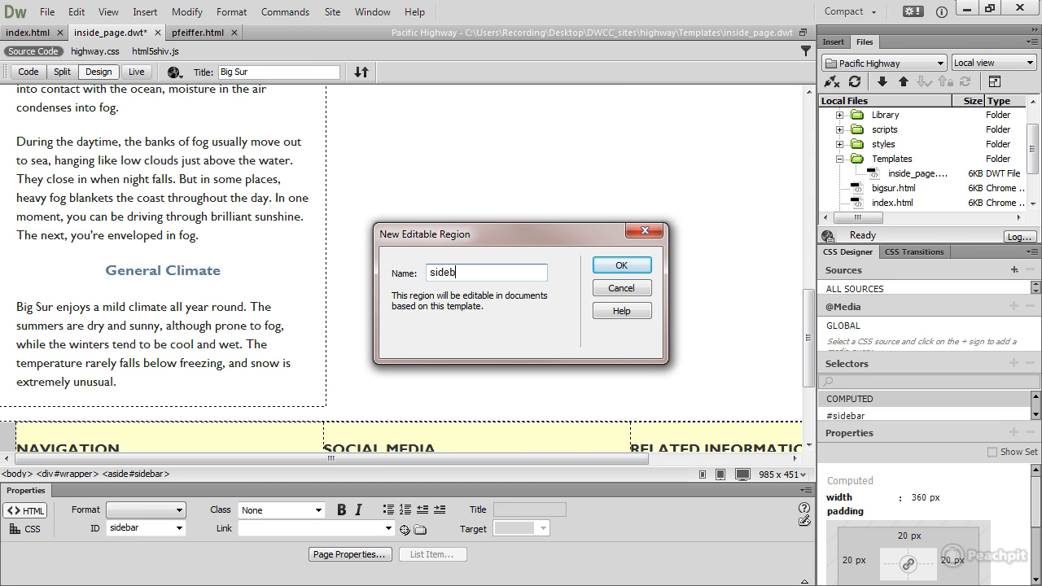
left_click(634, 267)
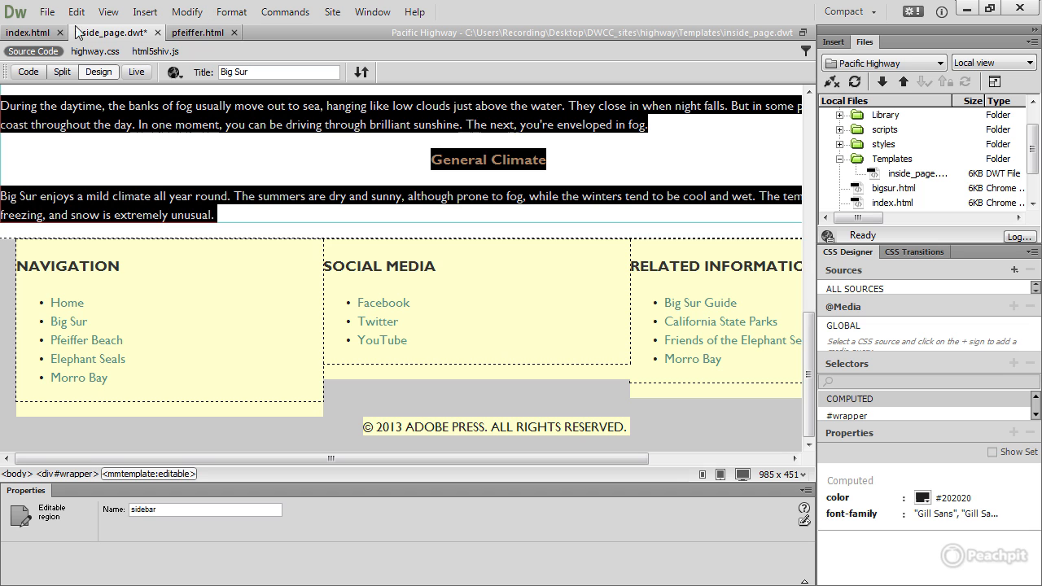
left_click(49, 12)
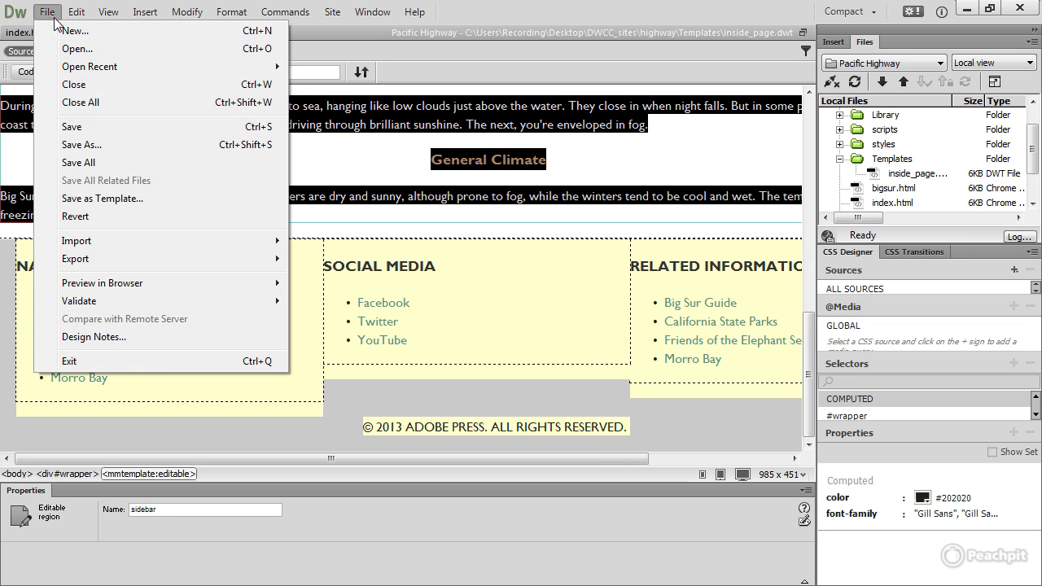
left_click(72, 124)
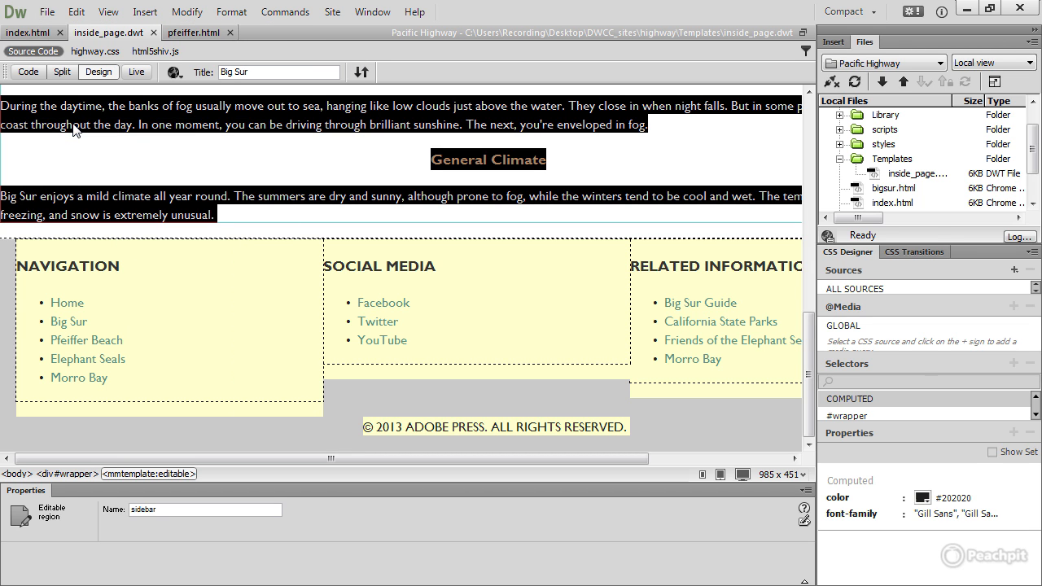